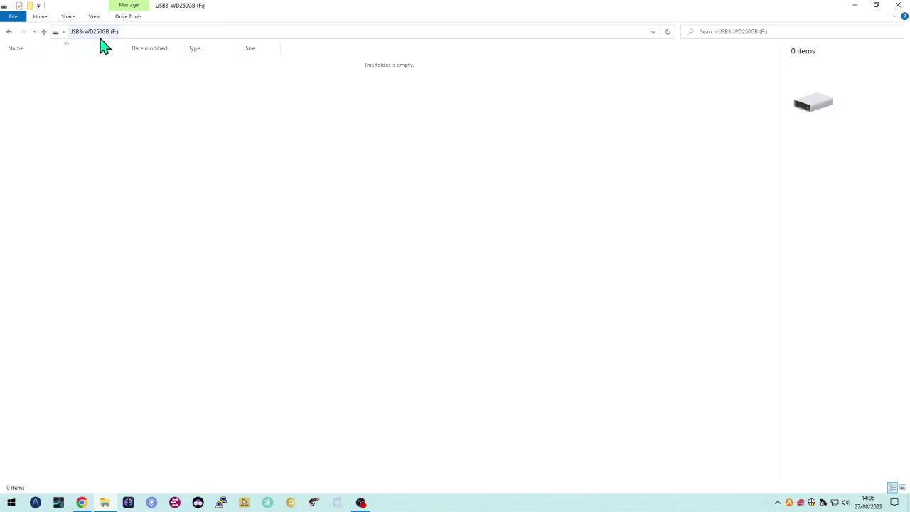
# Step: Create a folder named 'New folder' on F:, open it, and return to the drive root
pyautogui.rightClick(200, 179)
pyautogui.moveTo(234, 288)
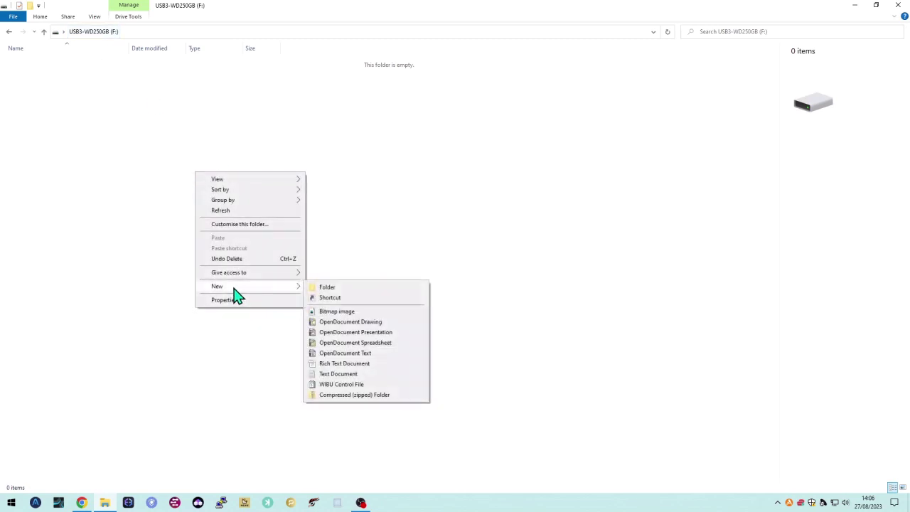
pyautogui.click(323, 288)
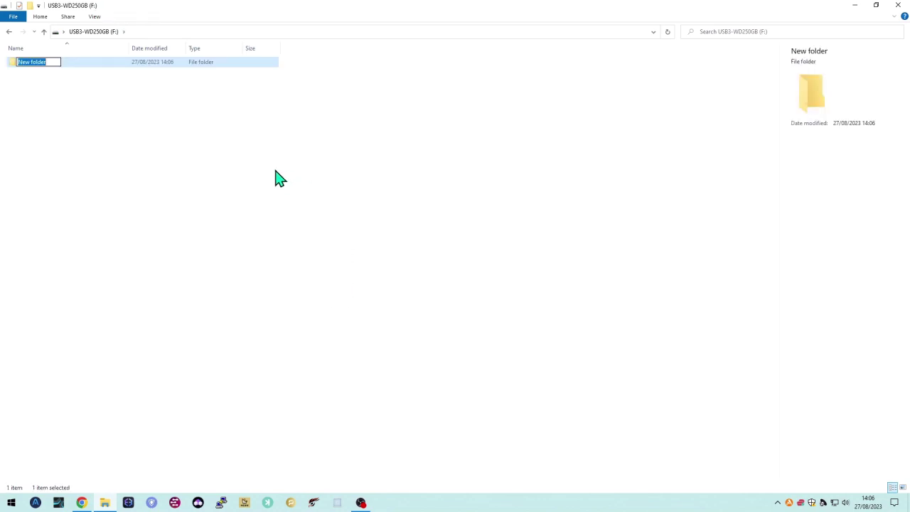
pyautogui.click(114, 128)
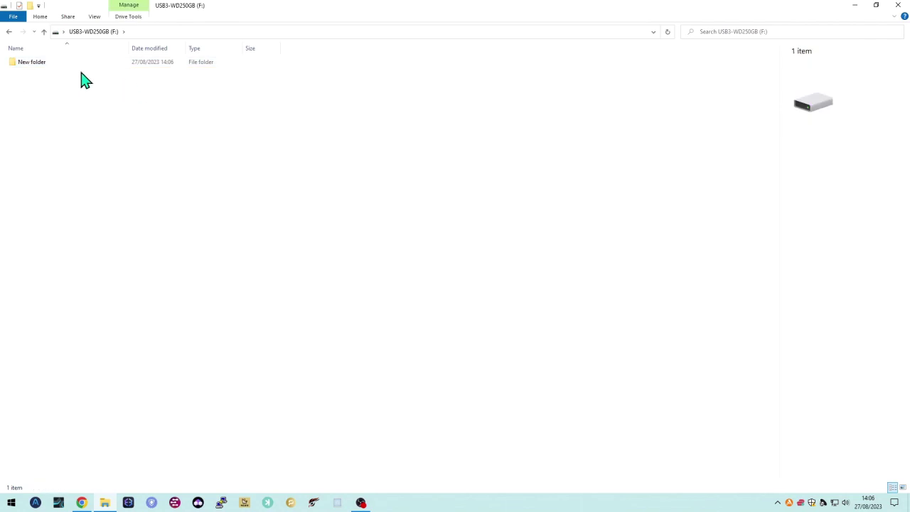
pyautogui.doubleClick(47, 64)
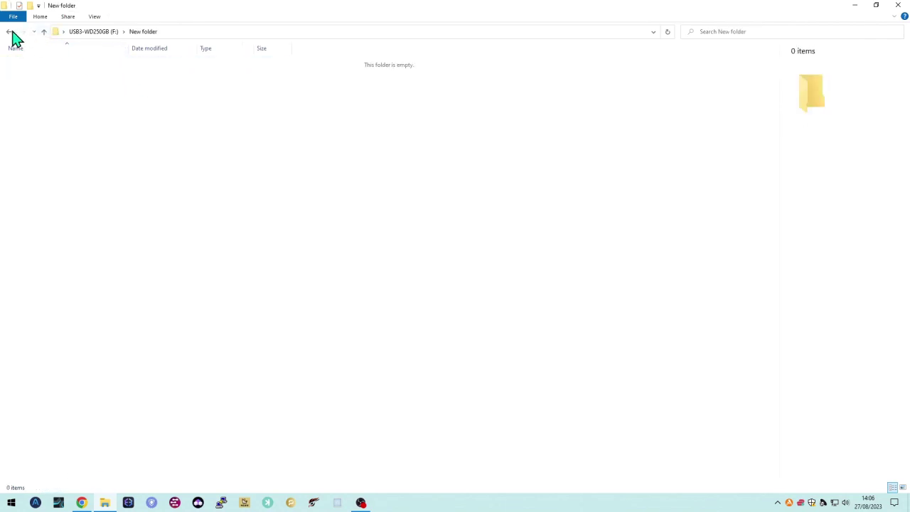
pyautogui.click(9, 33)
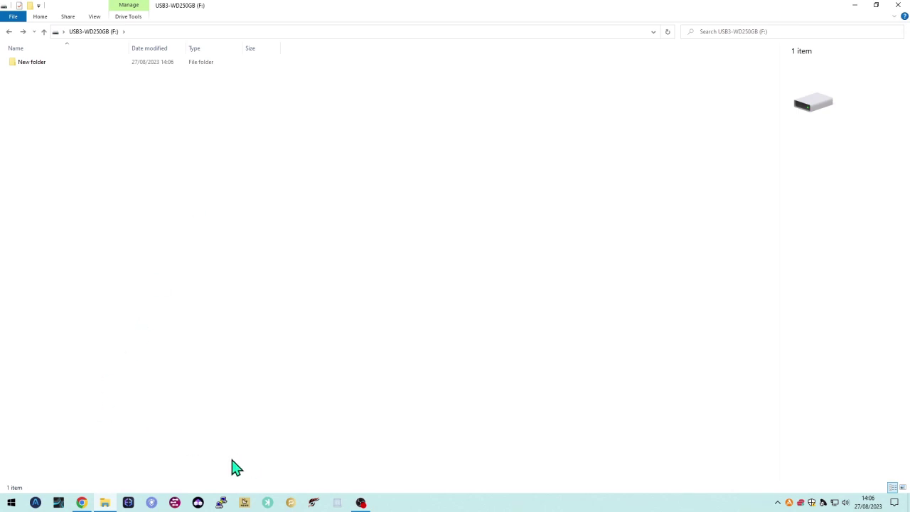
# Step: Launch Command Prompt by searching 'cmd' from the Start menu
pyautogui.click(11, 503)
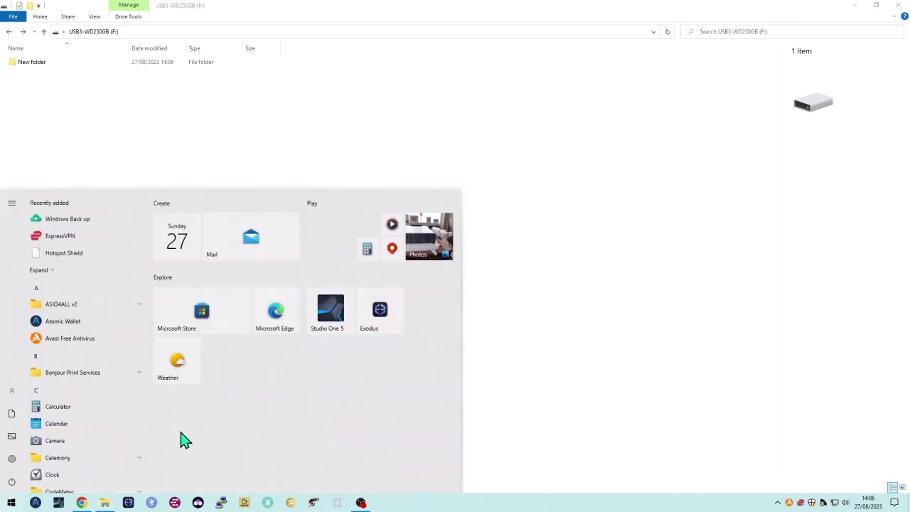
pyautogui.write('cmd')
pyautogui.press('Return')
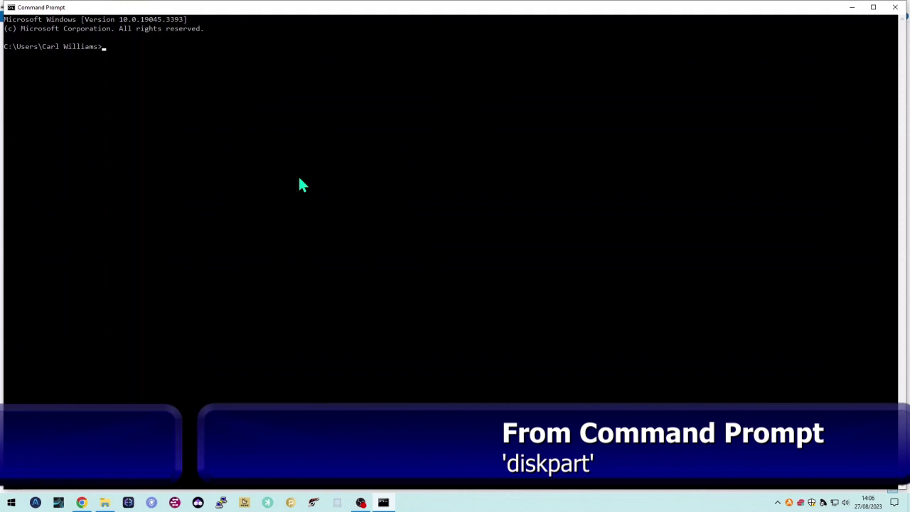
# Step: Start DiskPart with the diskpart command, fixing the misspelling first
pyautogui.write('diskpart')
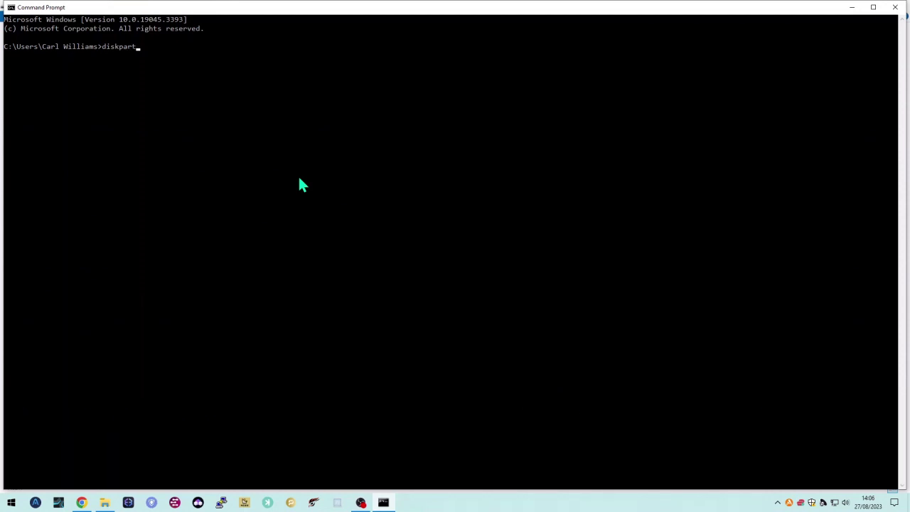
pyautogui.press('Return')
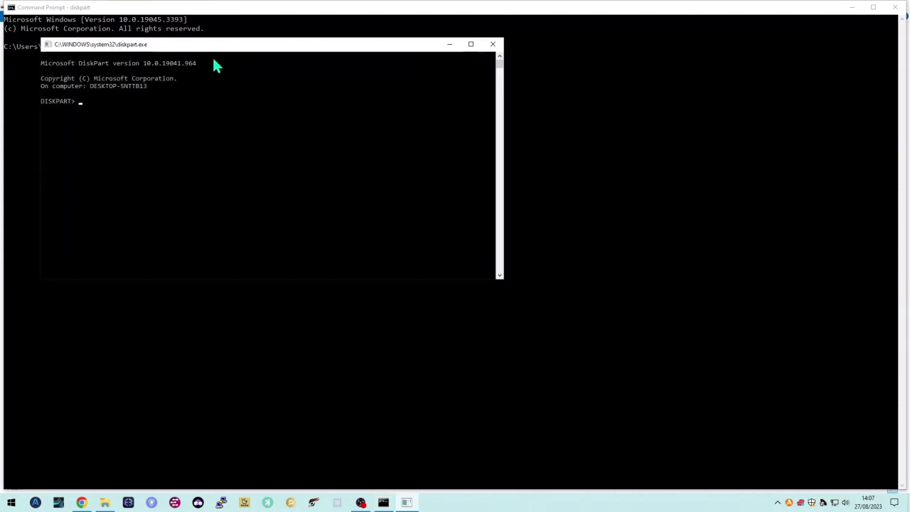
# Step: Maximise DiskPart and run list disk and list volume, showing the 232 GB USB drive as F:
pyautogui.doubleClick(209, 47)
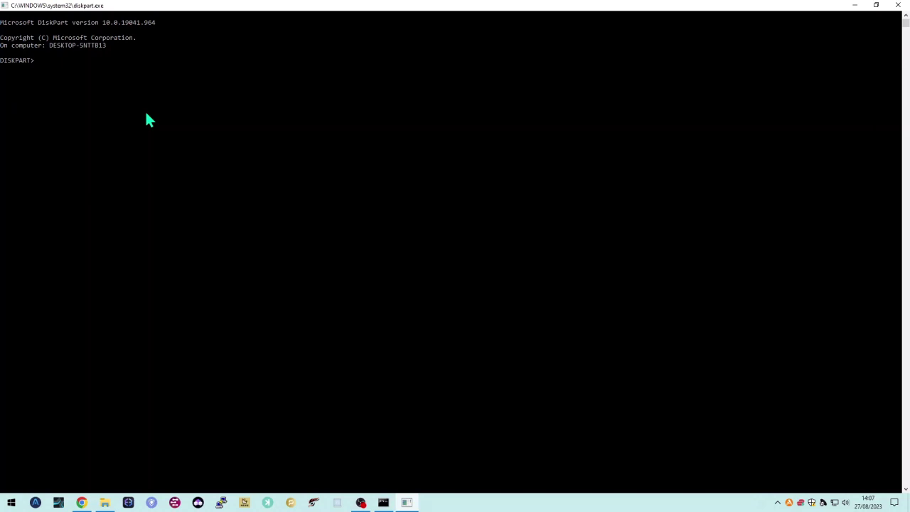
pyautogui.write('list disk')
pyautogui.press('Return')
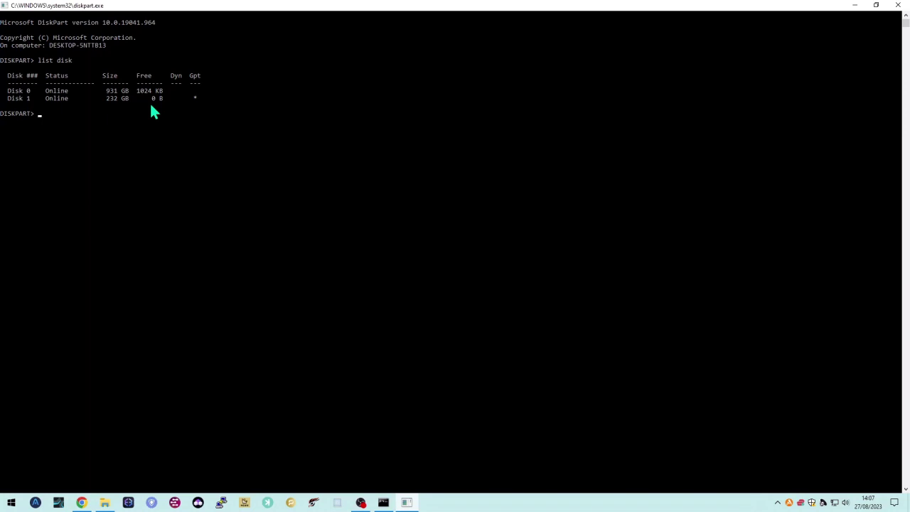
pyautogui.write('list volume')
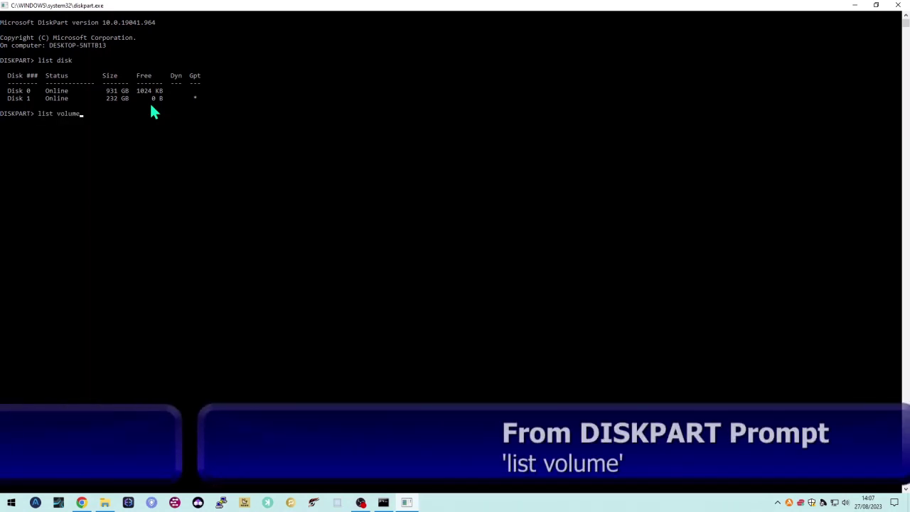
pyautogui.press('Return')
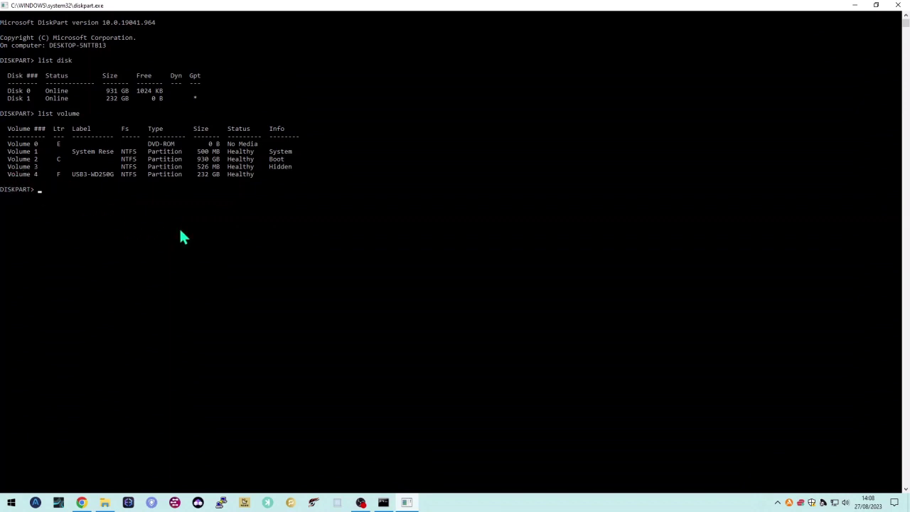
# Step: Run 'select volume 4' to target the 232 GB USB3-WD250G drive, then browse command history
pyautogui.write('select volume 4')
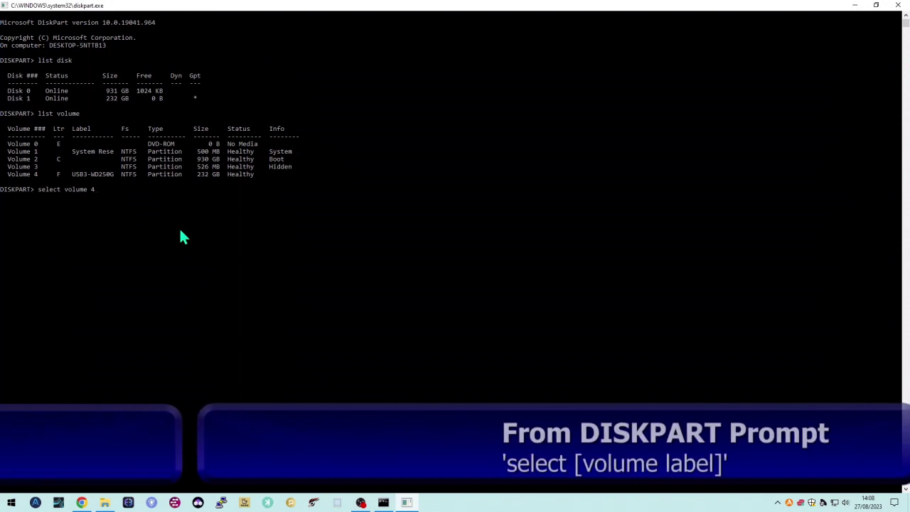
pyautogui.press('Return')
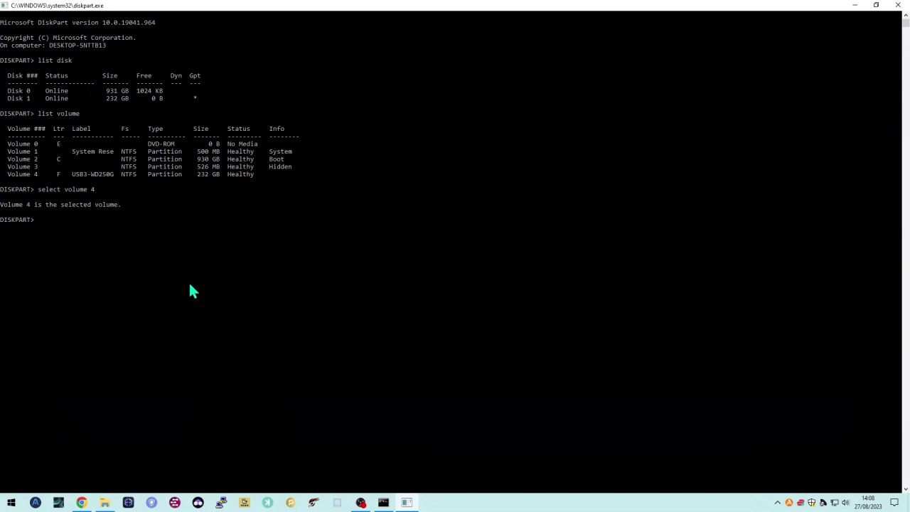
pyautogui.press('Up')
pyautogui.press('Up')
pyautogui.press('Up')
pyautogui.press('Down')
pyautogui.press('Down')
# Step: Run 'attributes disk set readonly' to make the selected USB disk read-only
pyautogui.press('BackSpace')
pyautogui.press('BackSpace')
pyautogui.press('BackSpace')
pyautogui.press('BackSpace')
pyautogui.press('BackSpace')
pyautogui.press('BackSpace')
pyautogui.press('BackSpace')
pyautogui.press('BackSpace')
pyautogui.press('BackSpace')
pyautogui.press('BackSpace')
pyautogui.press('BackSpace')
pyautogui.press('BackSpace')
pyautogui.press('BackSpace')
pyautogui.press('BackSpace')
pyautogui.press('BackSpace')
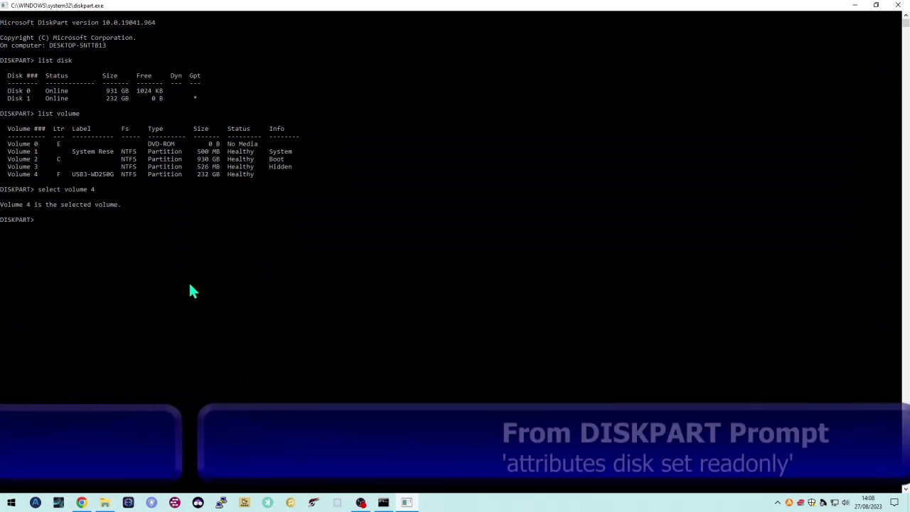
pyautogui.write('attribut')
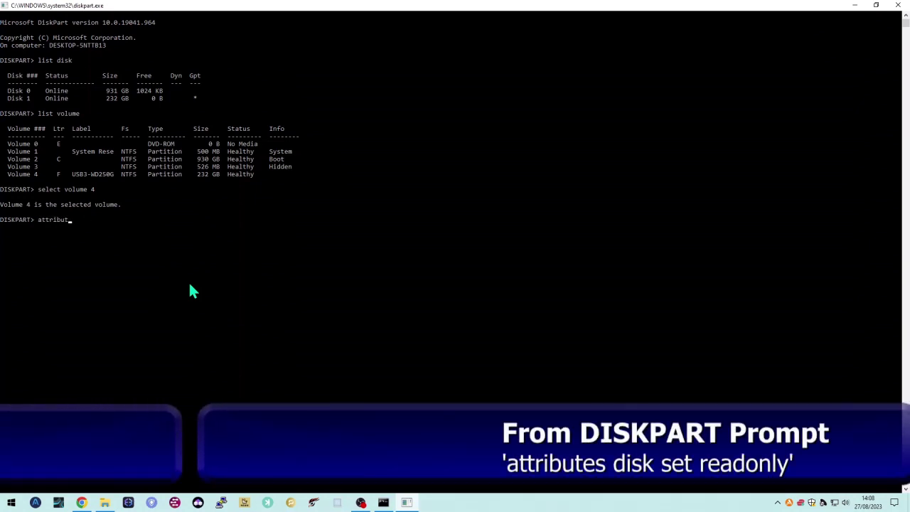
pyautogui.write('e disk set readonly')
pyautogui.press('Left')
pyautogui.press('Left')
pyautogui.press('Left')
pyautogui.press('Left')
pyautogui.press('Left')
pyautogui.press('Left')
pyautogui.press('Left')
pyautogui.press('Left')
pyautogui.press('Left')
pyautogui.press('Left')
pyautogui.press('Left')
pyautogui.press('Left')
pyautogui.press('Left')
pyautogui.press('Left')
pyautogui.press('Left')
pyautogui.press('Left')
pyautogui.press('Left')
pyautogui.press('Left')
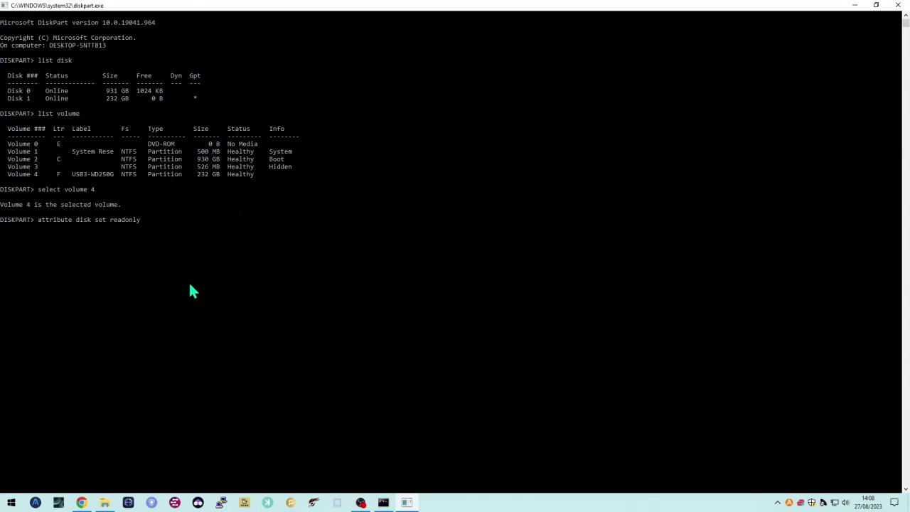
pyautogui.write('s')
pyautogui.press('Return')
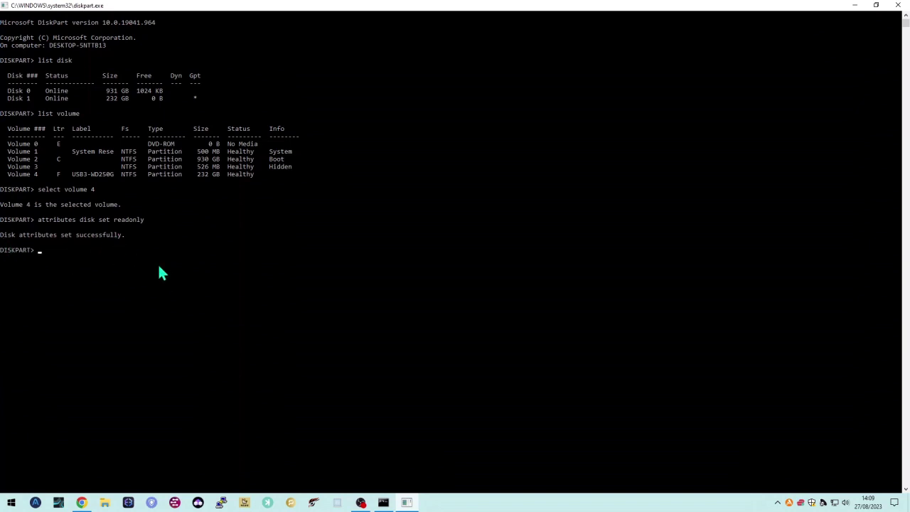
# Step: In File Explorer, go up to Desktop and open the USB3-WD250GB (F:) drive
pyautogui.click(105, 503)
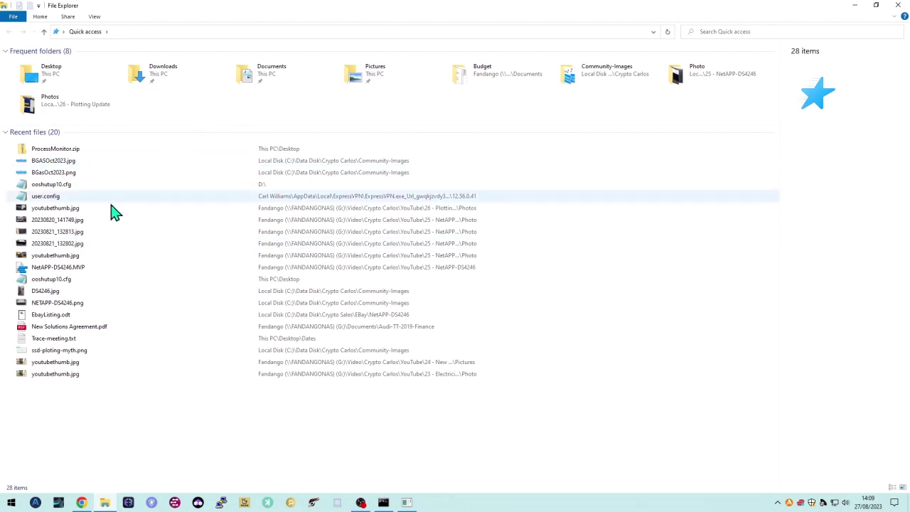
pyautogui.click(118, 34)
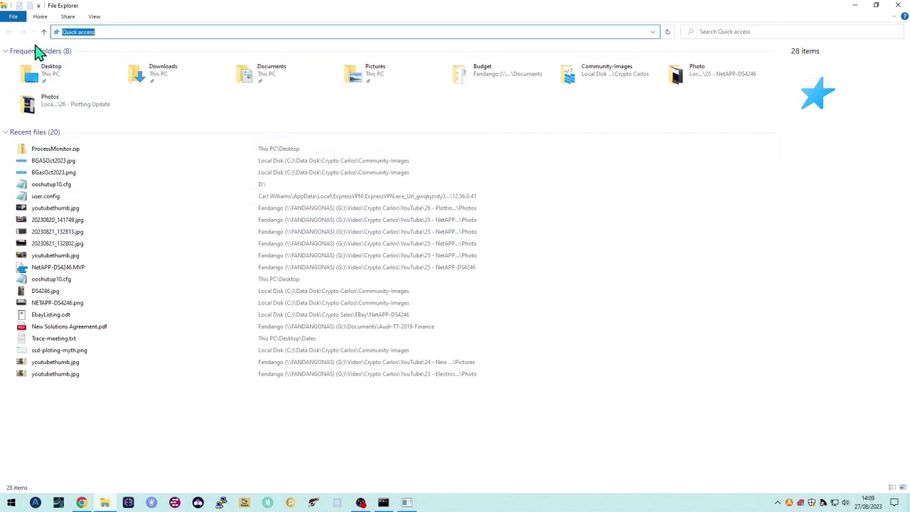
pyautogui.click(43, 32)
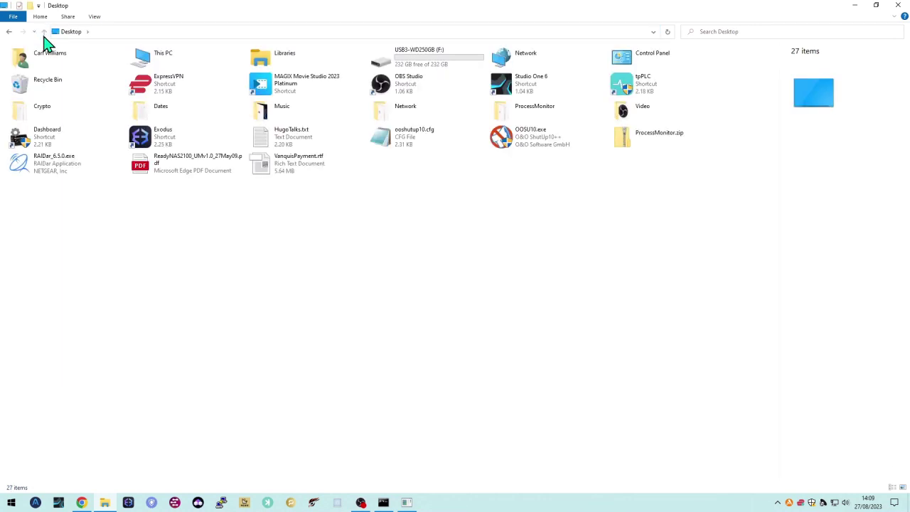
pyautogui.doubleClick(411, 63)
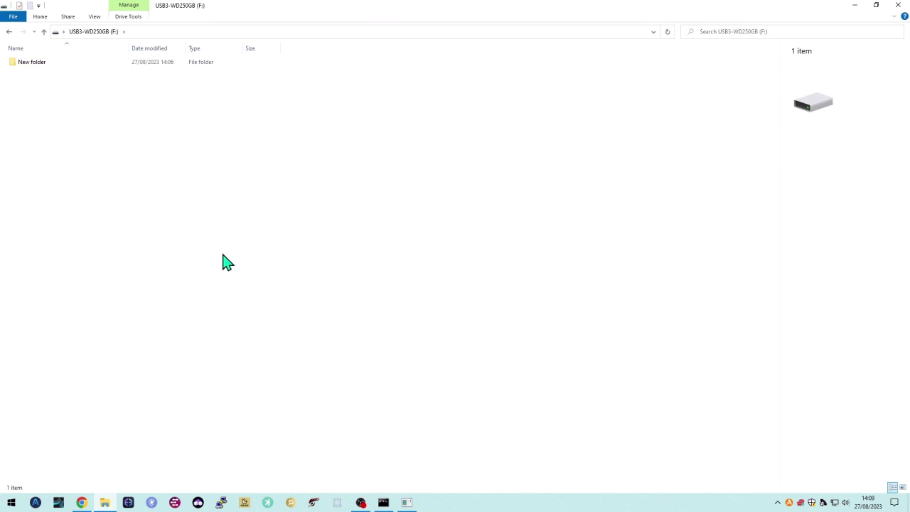
# Step: Confirm New folder's context menu offers no Delete option, then minimise Explorer
pyautogui.click(31, 71)
pyautogui.rightClick(30, 68)
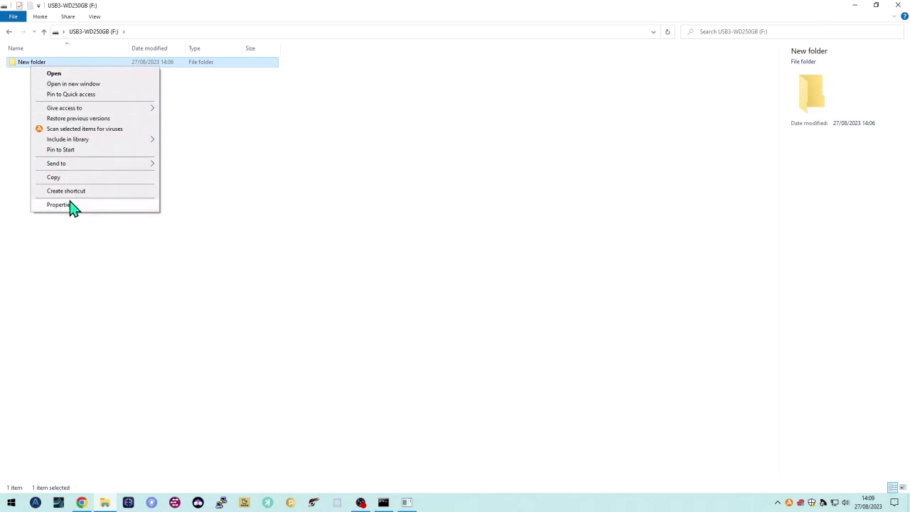
pyautogui.click(235, 133)
pyautogui.click(45, 63)
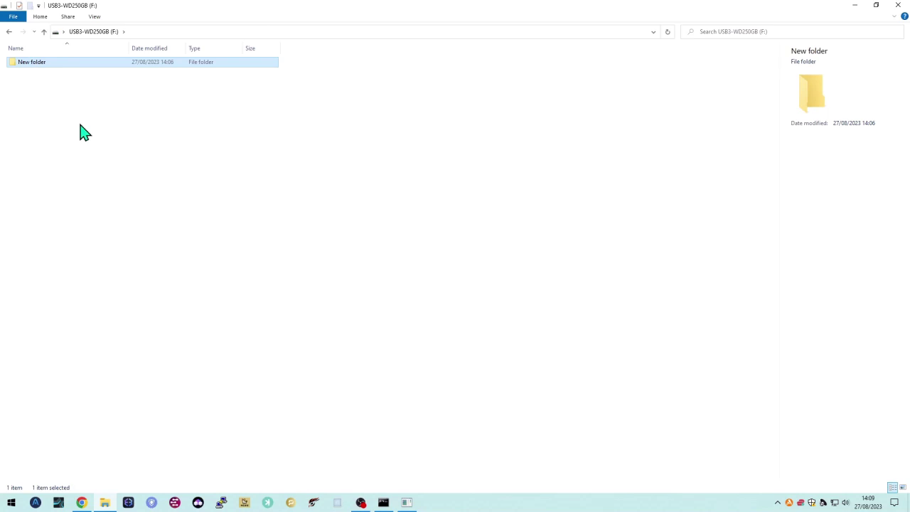
pyautogui.click(77, 114)
pyautogui.click(39, 64)
pyautogui.rightClick(39, 65)
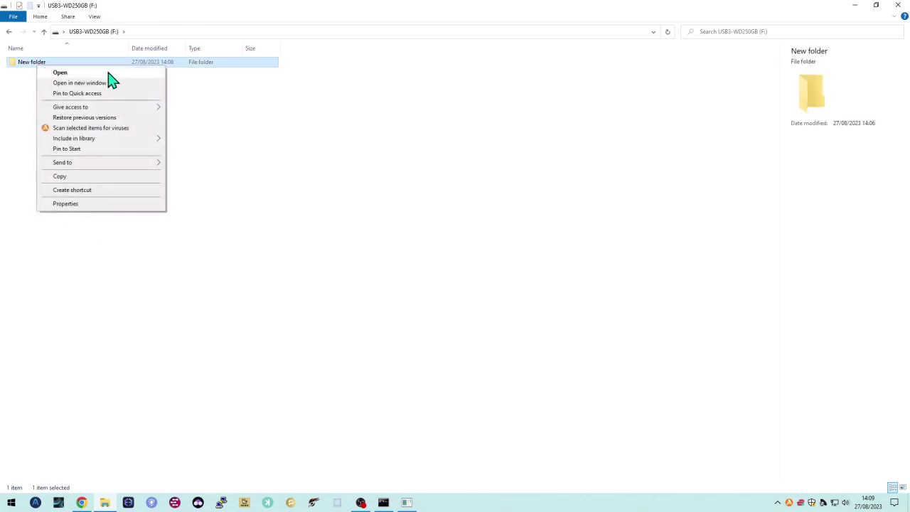
pyautogui.click(244, 205)
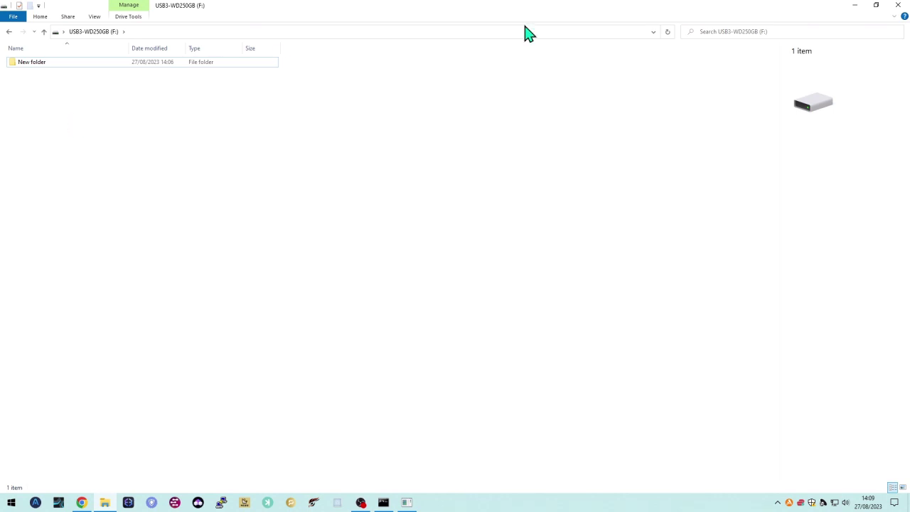
pyautogui.click(854, 8)
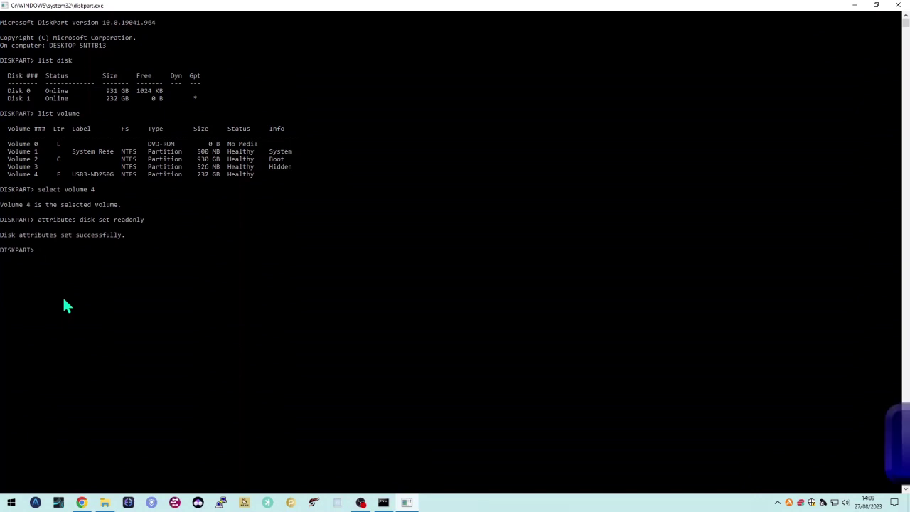
# Step: Edit the recalled command into 'attributes disk clear readonly' and run it
pyautogui.press('Up')
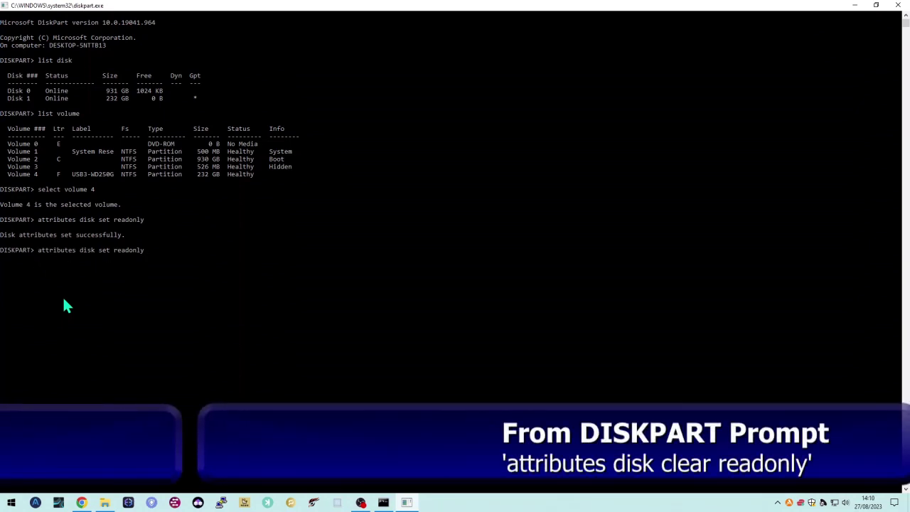
pyautogui.press('Left')
pyautogui.press('Left')
pyautogui.press('Left')
pyautogui.press('BackSpace')
pyautogui.press('BackSpace')
pyautogui.press('BackSpace')
pyautogui.write('clear')
pyautogui.press('BackSpace')
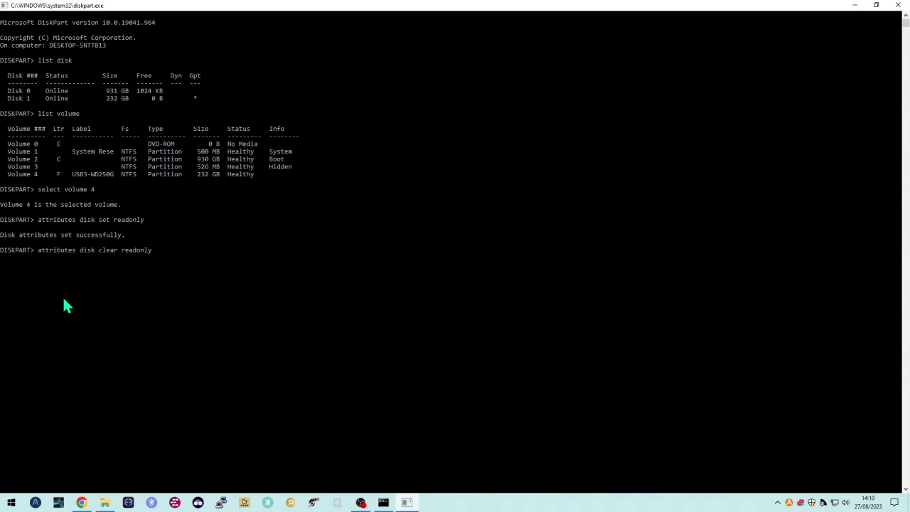
pyautogui.press('Return')
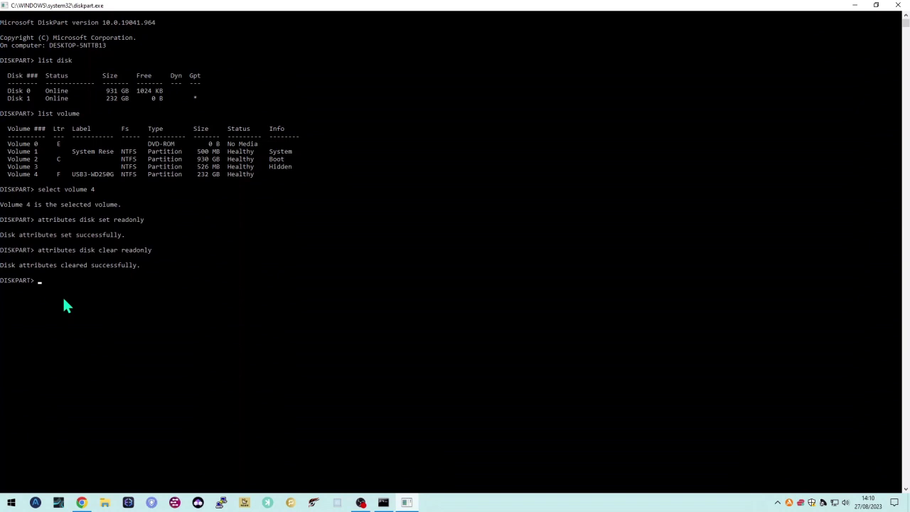
# Step: Reopen File Explorer and open the USB3-WD250GB (F:) drive from Desktop
pyautogui.click(105, 503)
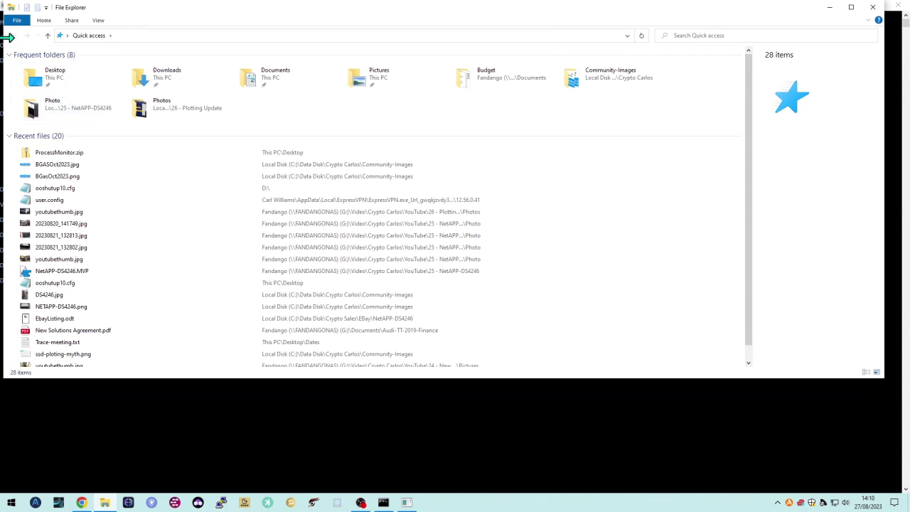
pyautogui.click(48, 36)
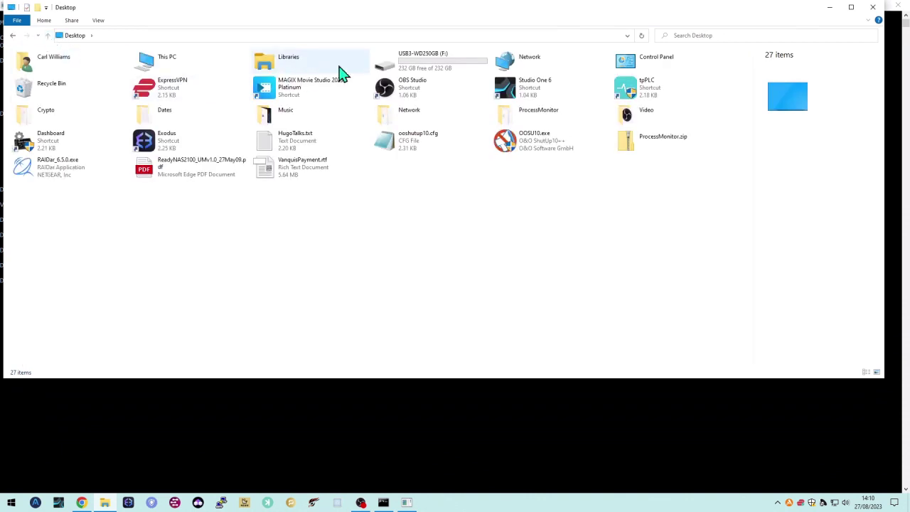
pyautogui.doubleClick(405, 67)
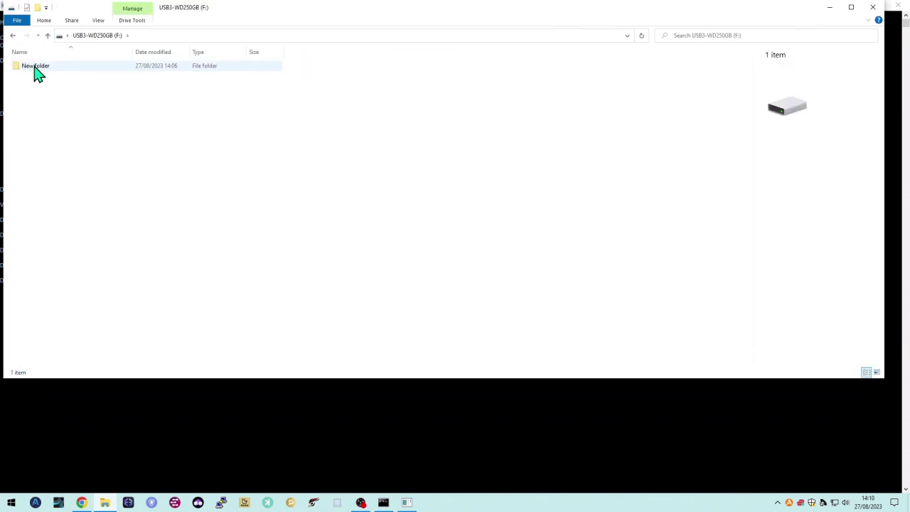
# Step: Delete New folder from F: and switch back to the DiskPart console
pyautogui.click(34, 67)
pyautogui.rightClick(37, 74)
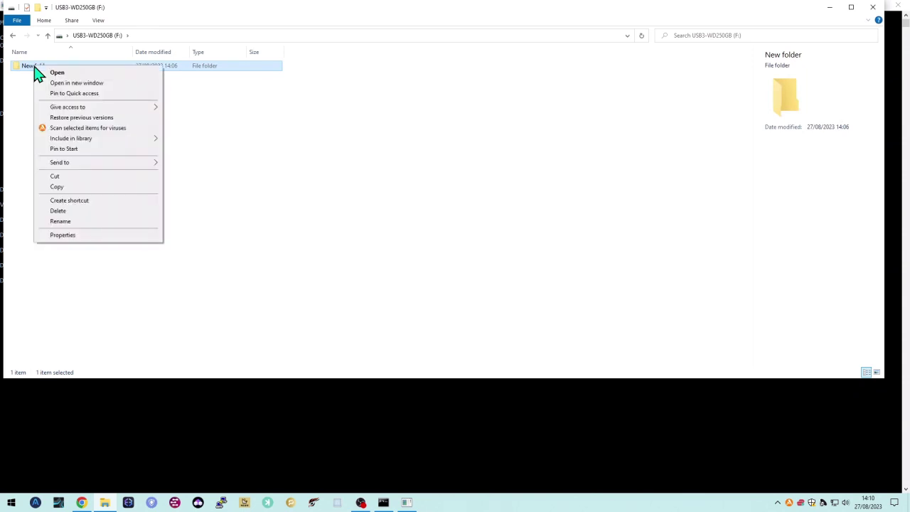
pyautogui.click(58, 211)
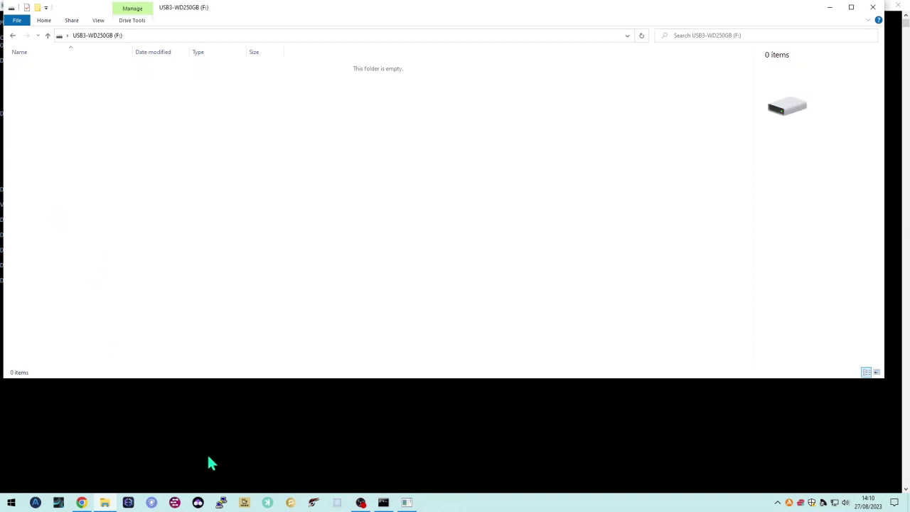
pyautogui.click(133, 389)
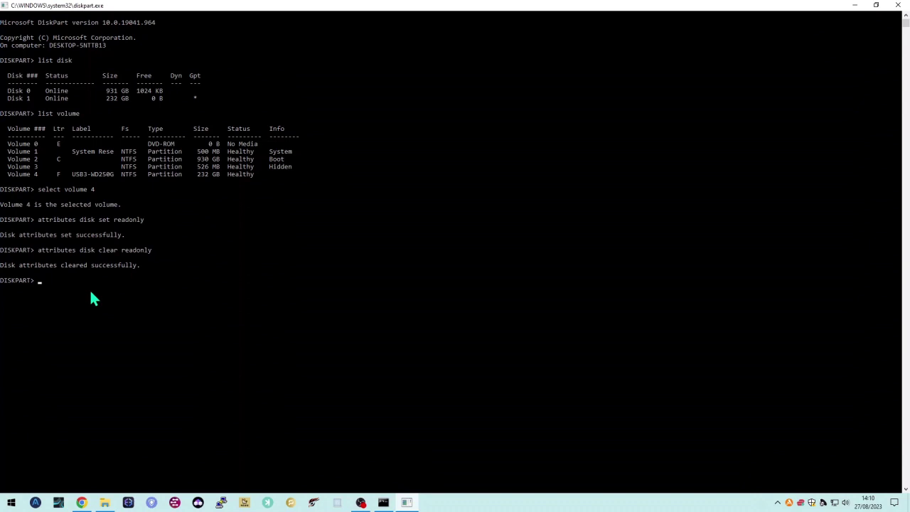
# Step: Run 'help' to list all DiskPart commands, ACTIVE through UNIQUEID
pyautogui.write('help')
pyautogui.scroll(-7, 90, 290)
pyautogui.press('Return')
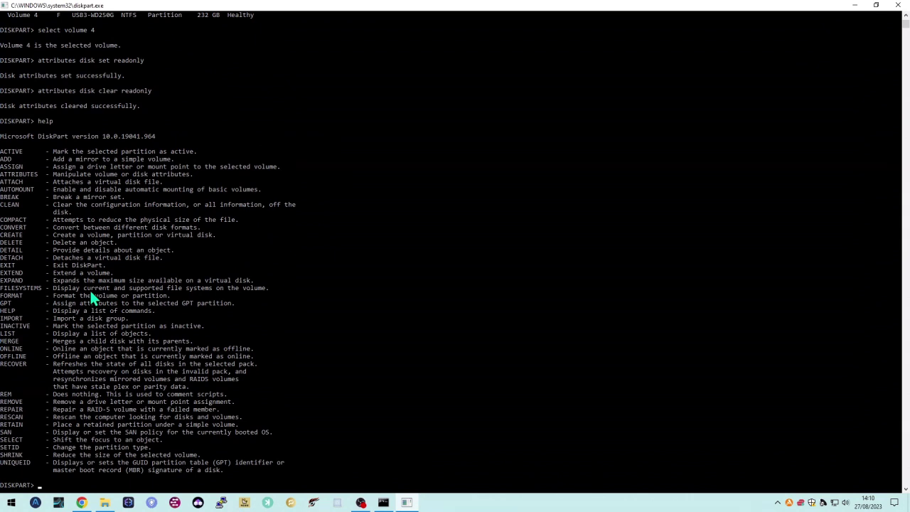